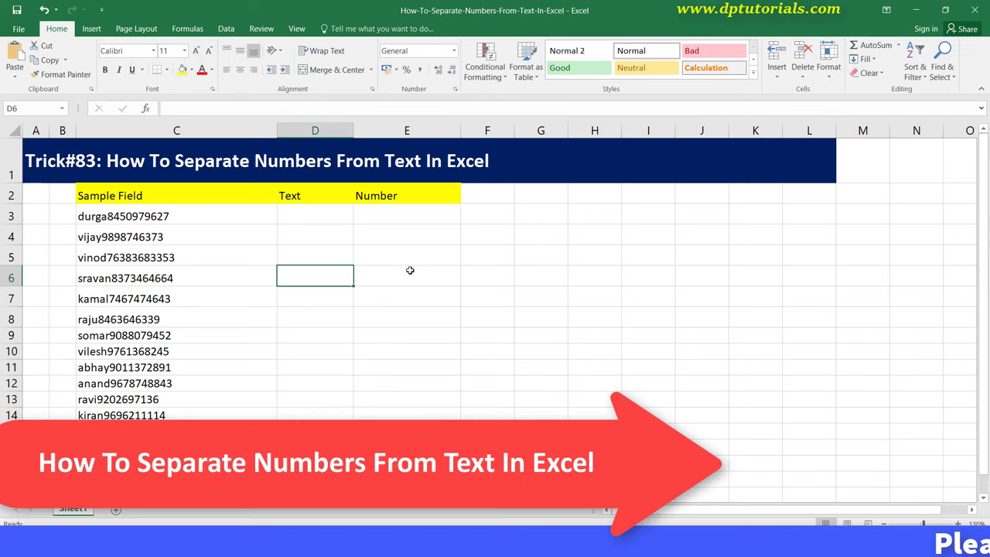
Review the sample entries in column C and the empty Text and Number columns
left_click_drag(177, 212, 177, 448)
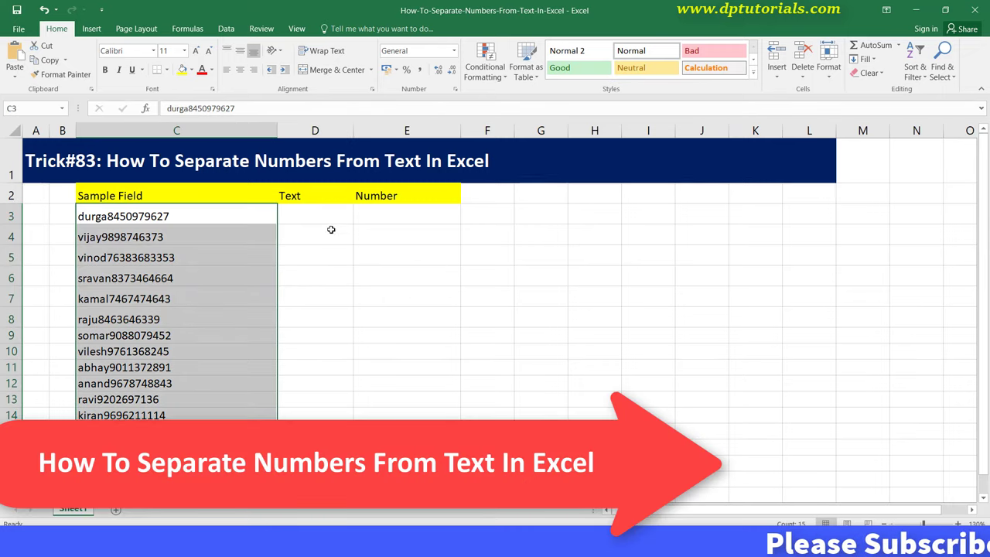
left_click_drag(331, 217, 331, 464)
left_click_drag(404, 210, 406, 462)
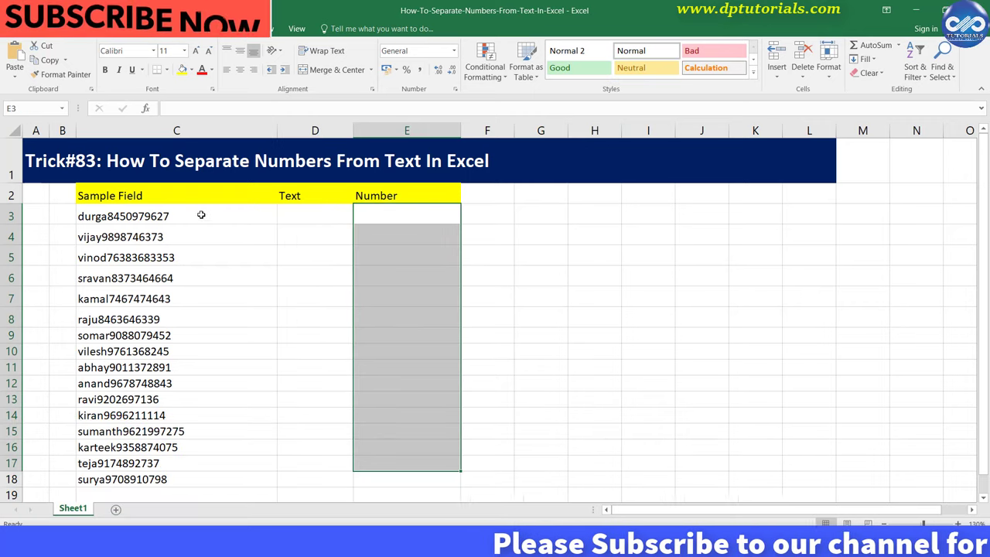
left_click(201, 215)
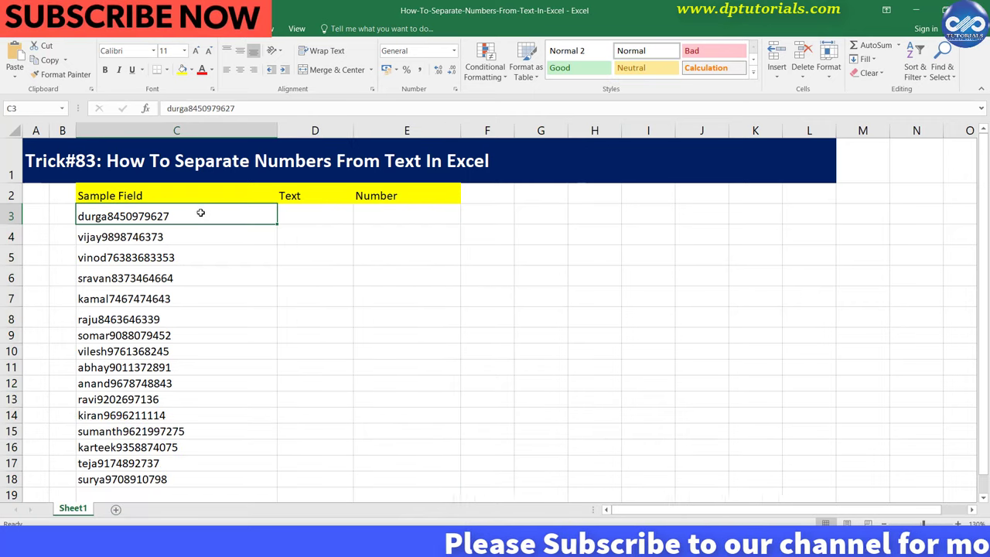
scroll(187, 239, "down", 1)
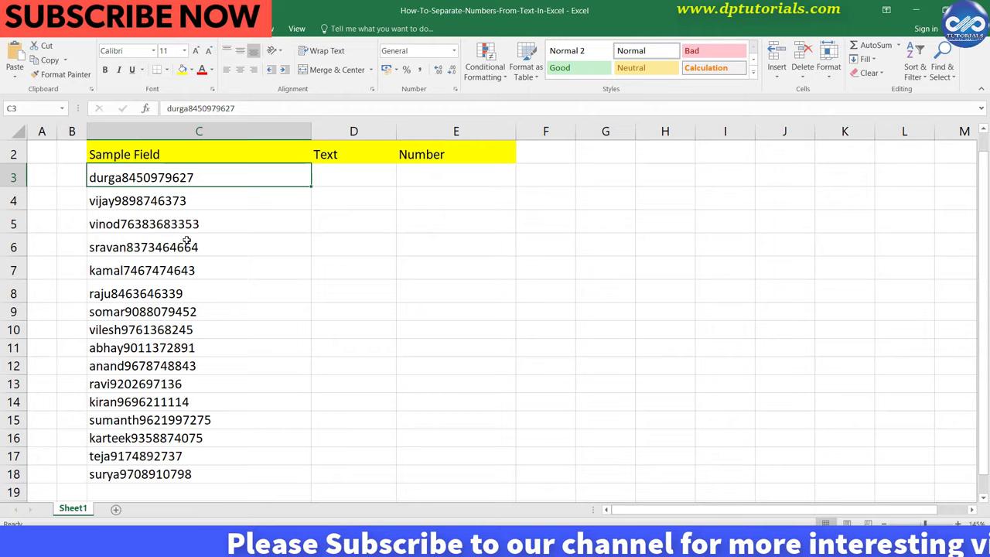
scroll(155, 240, "up", 2, "ctrl")
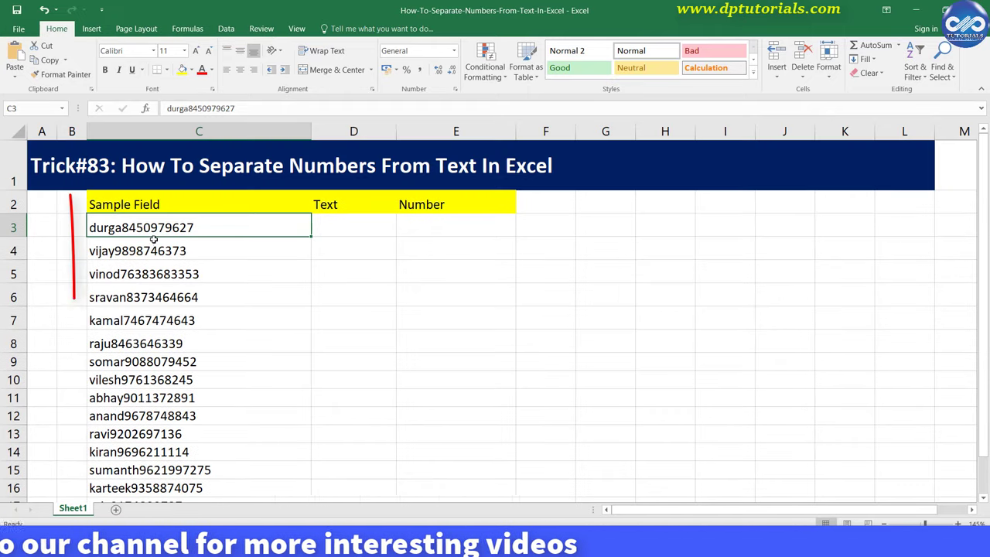
scroll(158, 243, "up", 1, "ctrl")
scroll(162, 242, "up", 1)
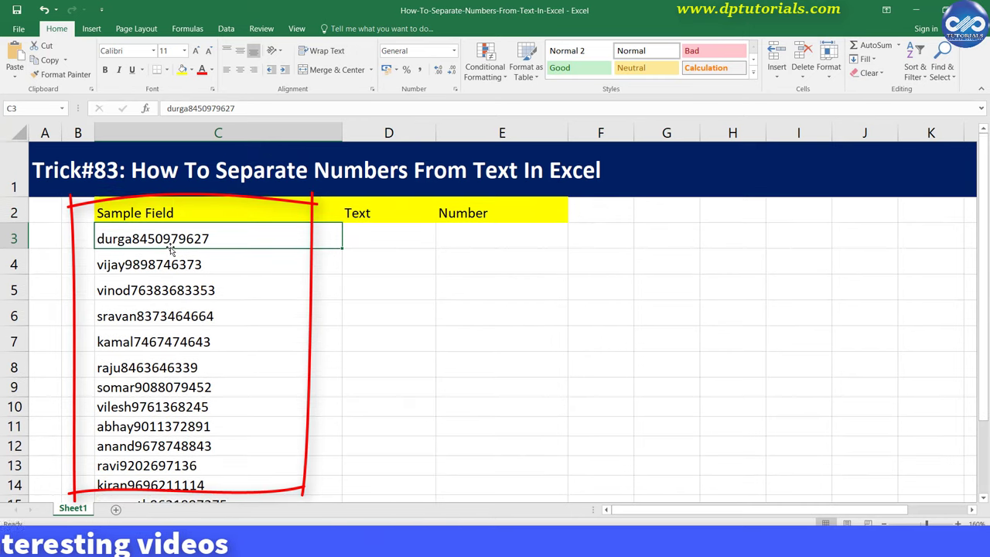
scroll(195, 264, "down", 1)
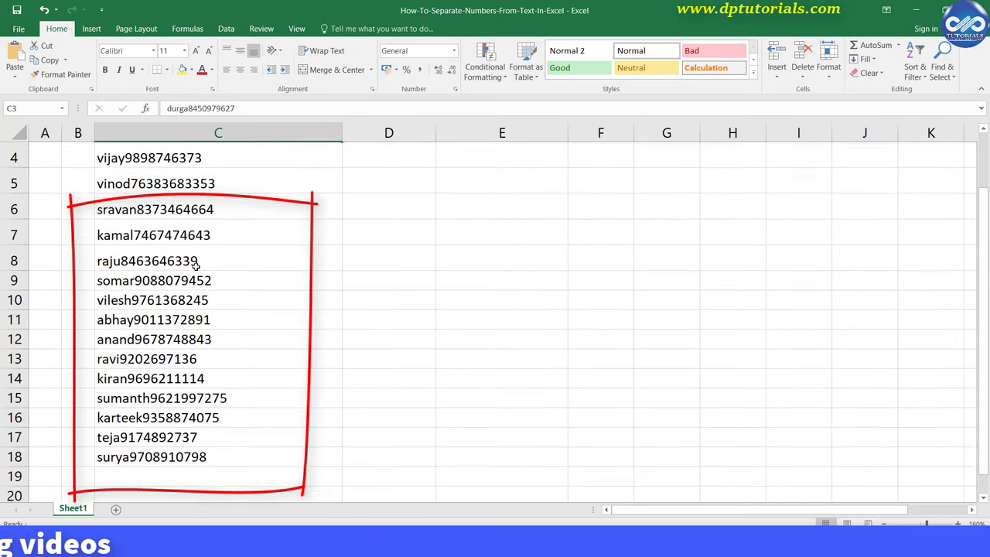
scroll(255, 261, "down", 1)
scroll(309, 256, "up", 1)
scroll(330, 252, "up", 1)
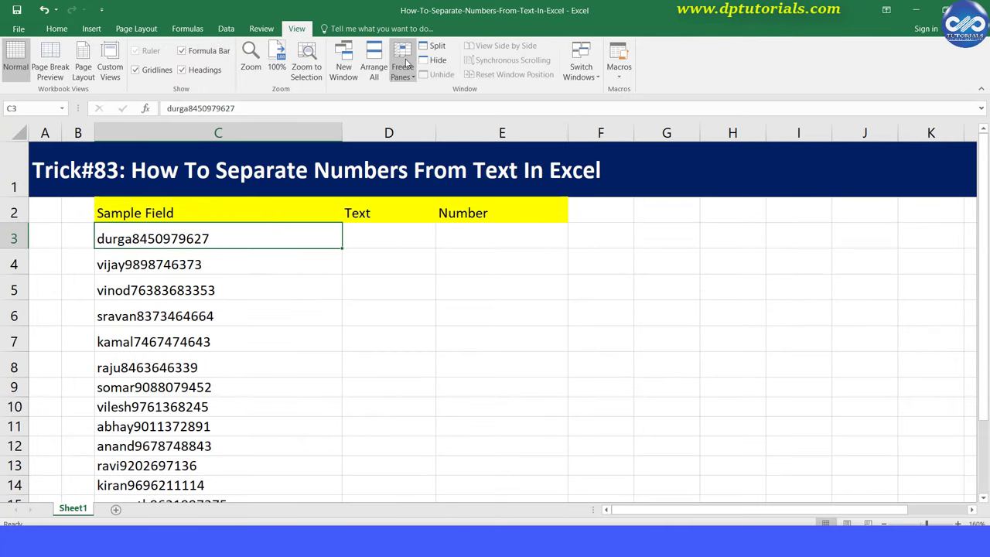
Freeze rows 1–2, return to the Home tab, and select D3
left_click(406, 62)
left_click(433, 94)
left_click(299, 267)
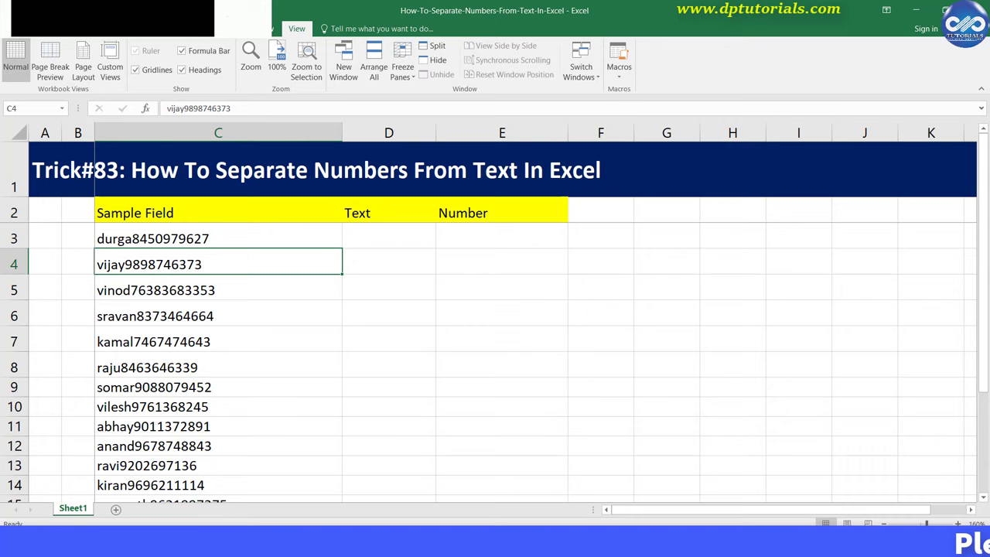
left_click(402, 236)
left_click(475, 243)
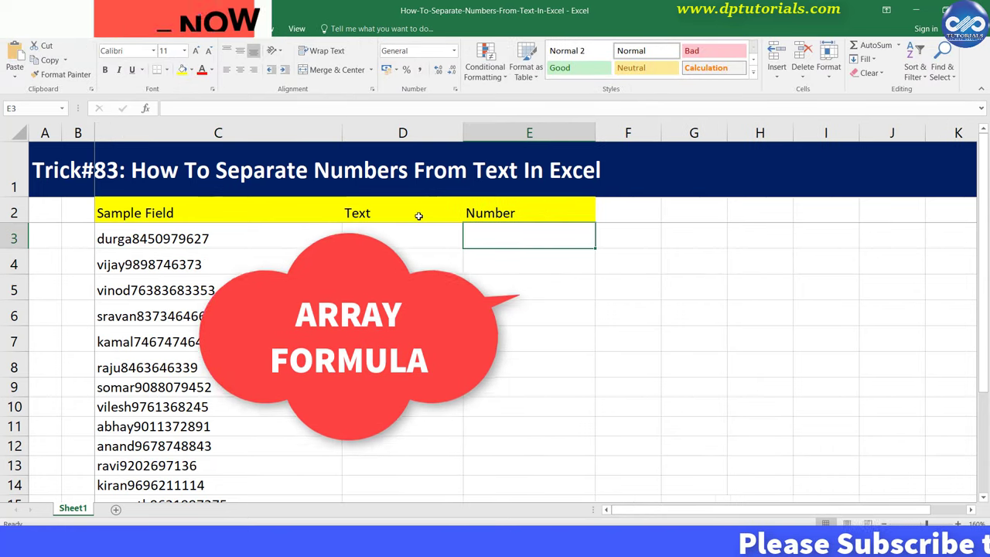
left_click(411, 238)
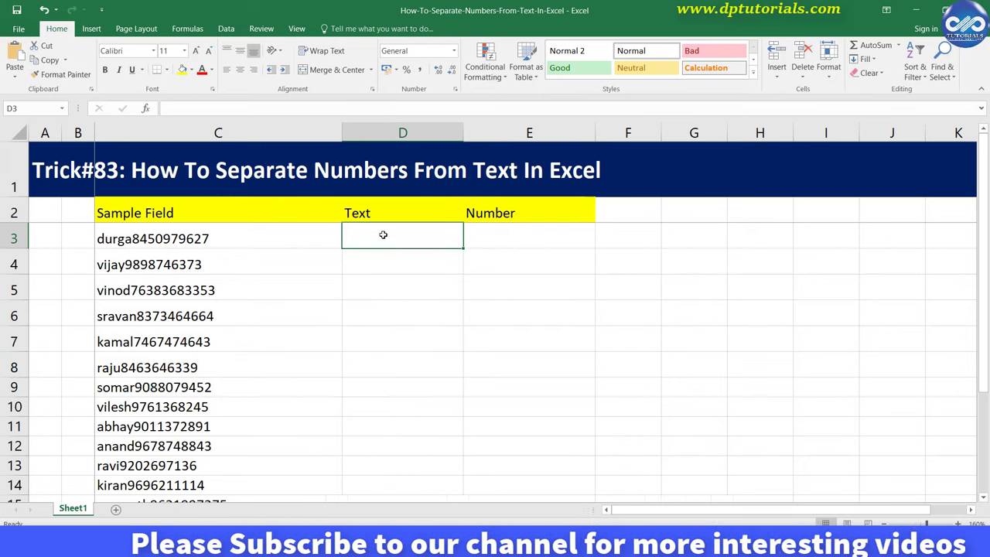
Enter =FIND({0,1,2,3,4,5,6,7,8,9},C3) in D3 without committing it
type("=")
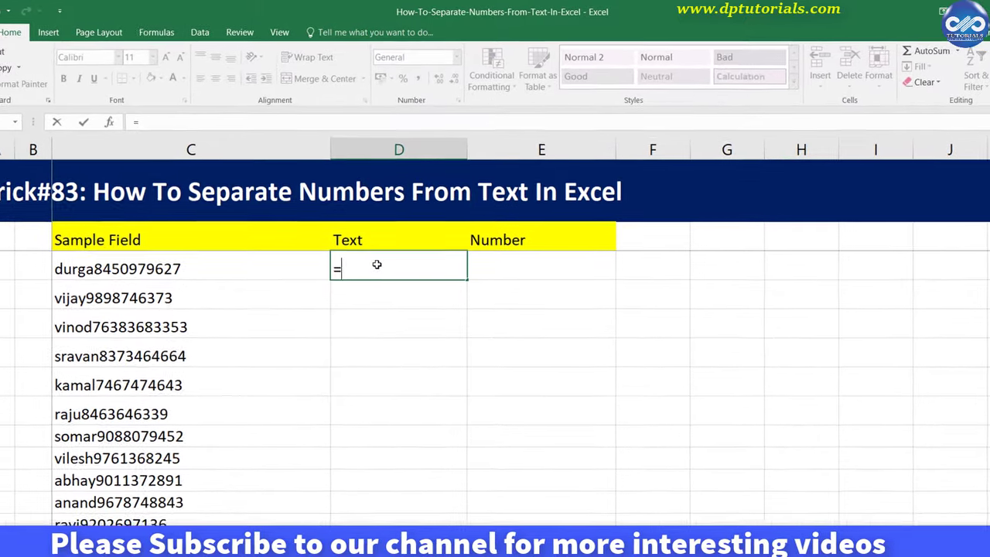
type("FIND")
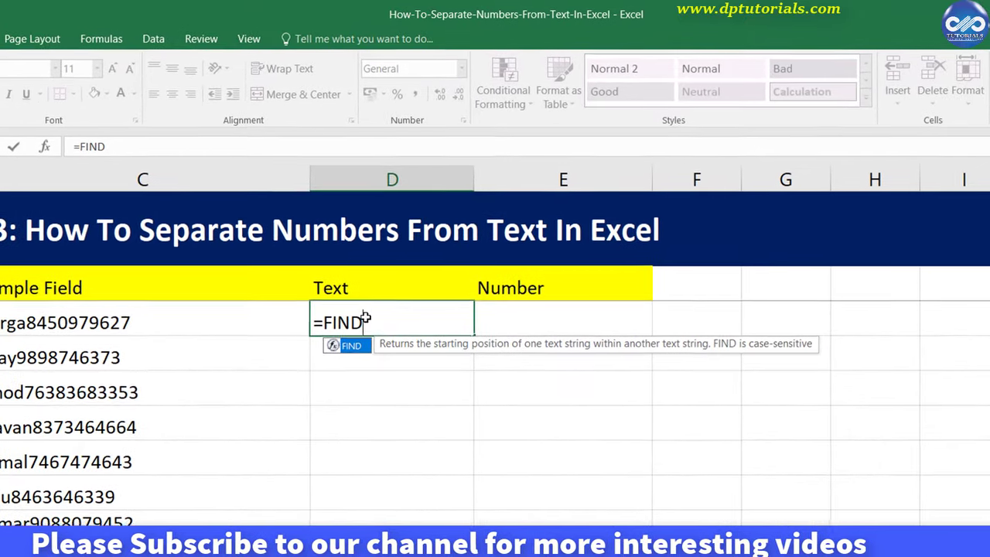
type("(")
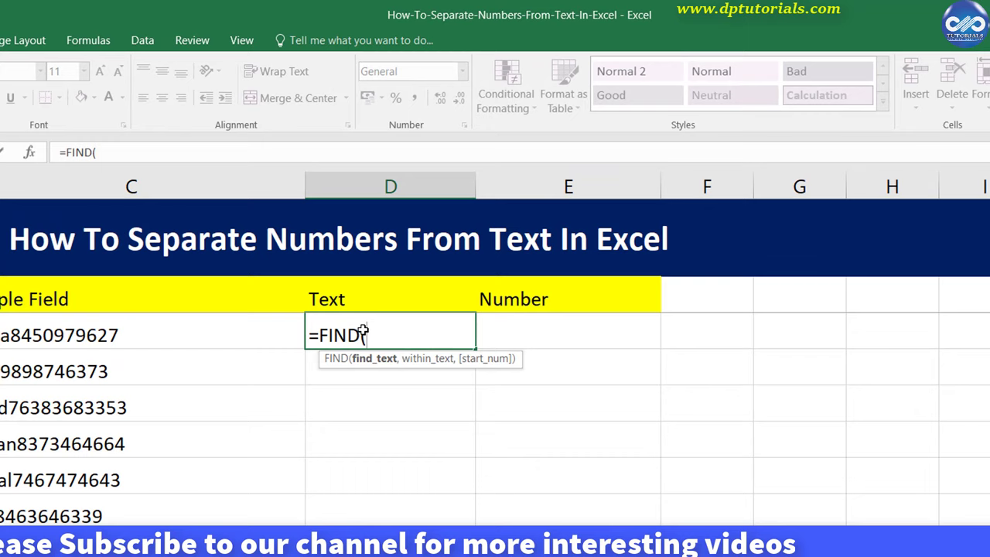
type("{")
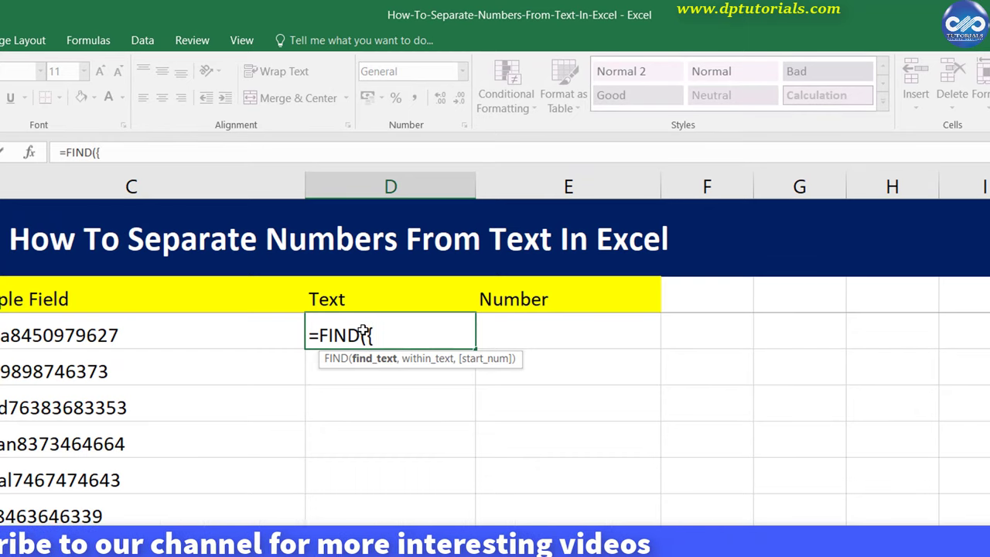
type("0,1,2,3,4,5,6,")
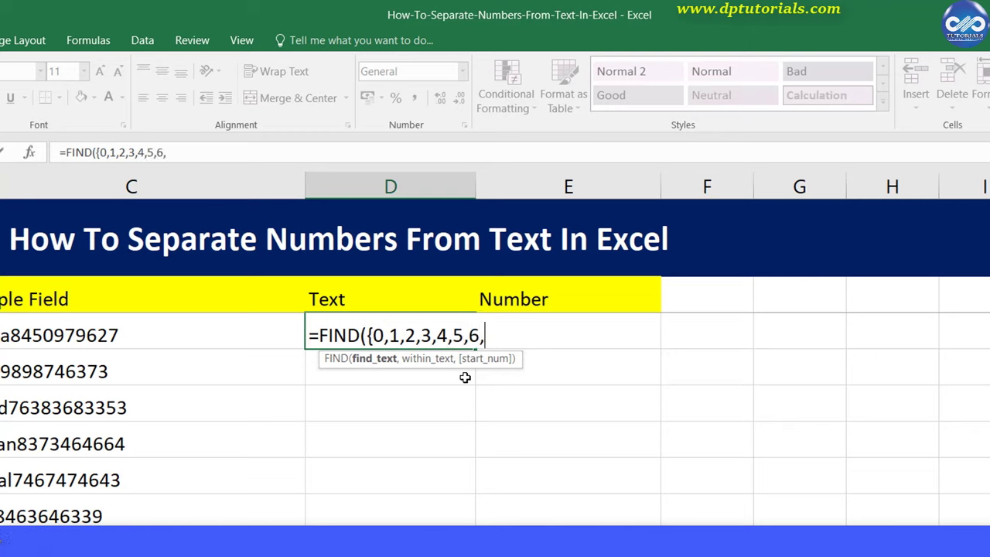
type("7,8,9")
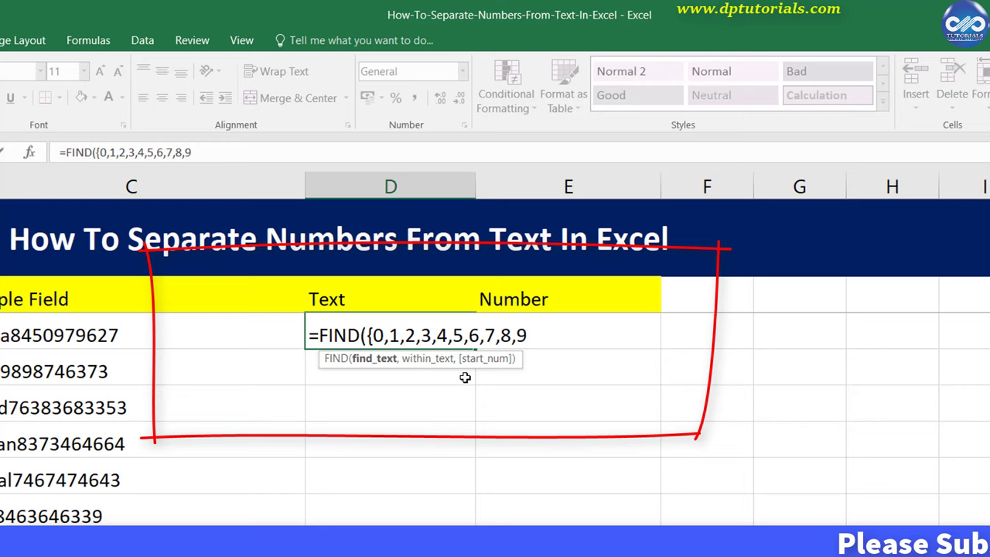
type("}")
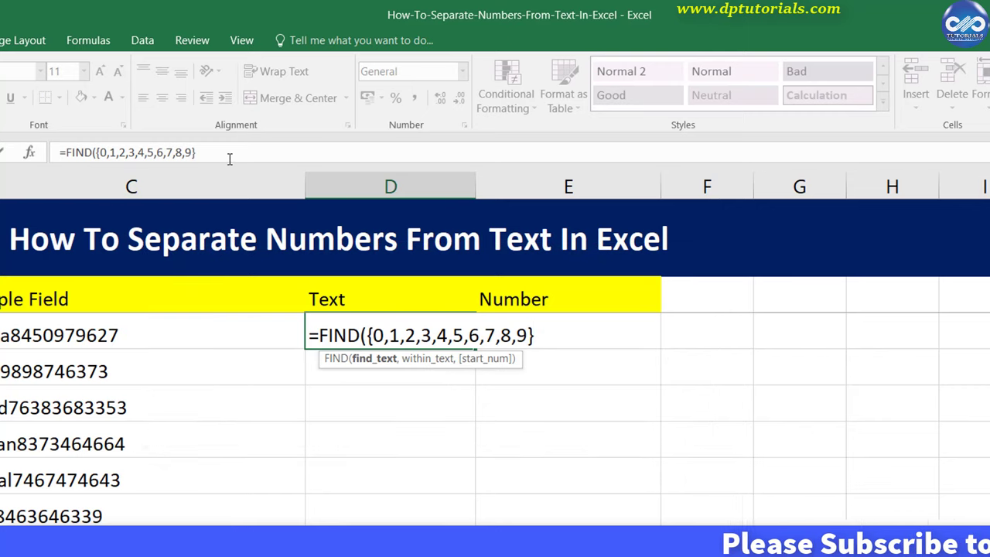
left_click(228, 152)
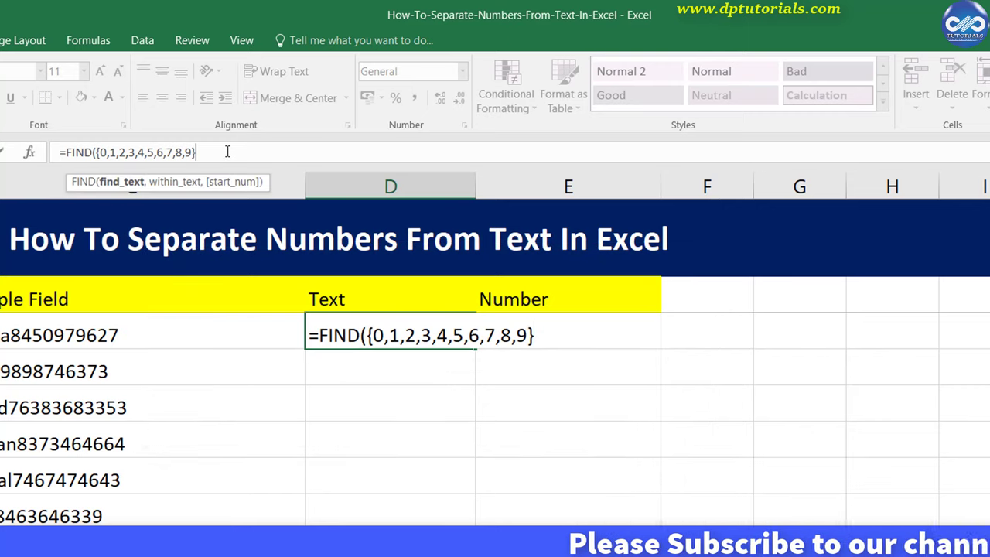
type(",c")
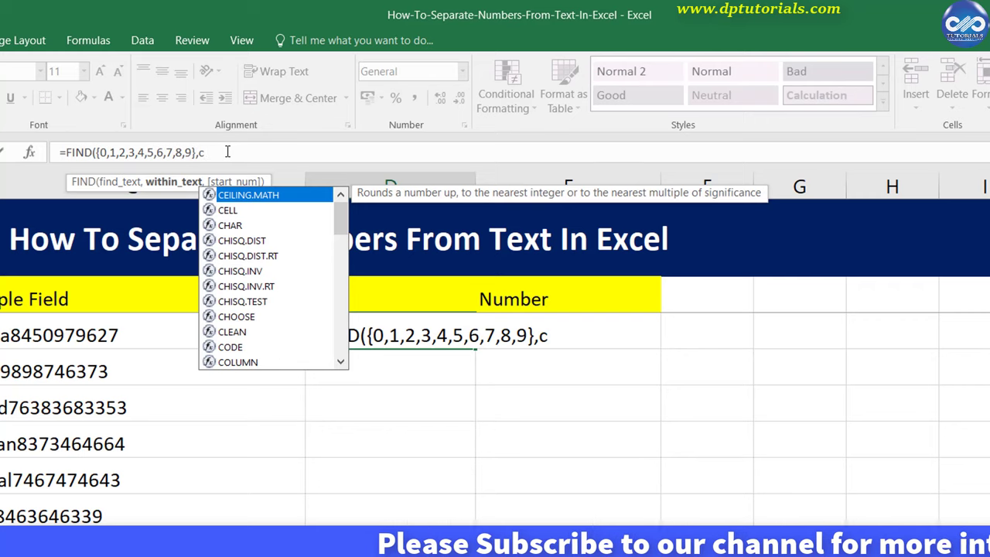
key("BackSpace")
key("Left")
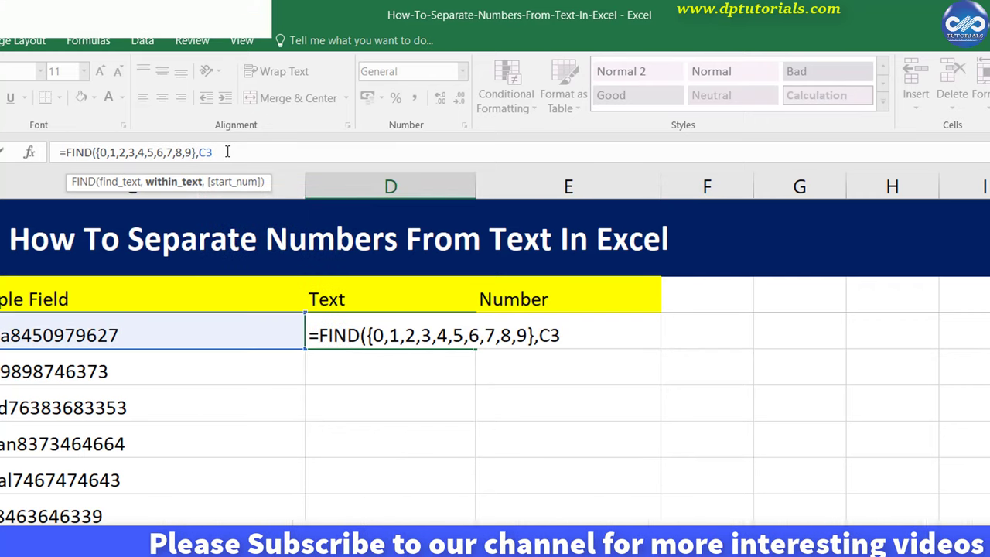
type(")")
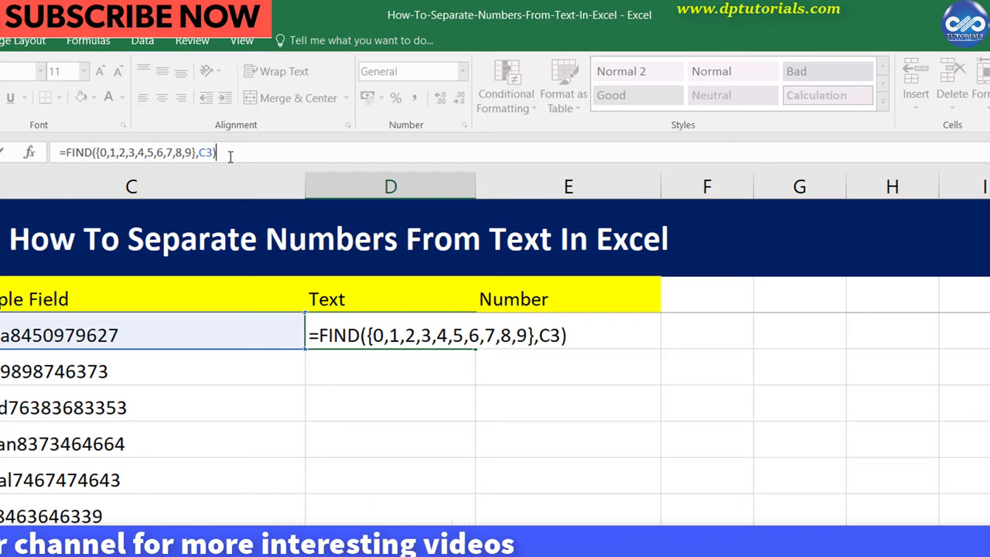
Change the D3 formula to =IFERROR(FIND({0,1,2,3,4,5,6,7,8,9},C3),"")
double_click(202, 147)
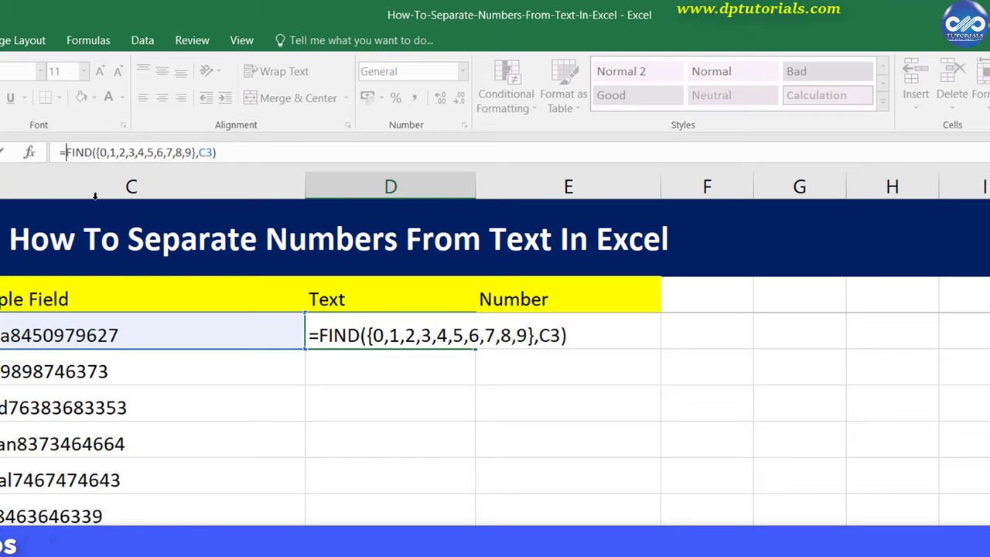
type("IFERROR(")
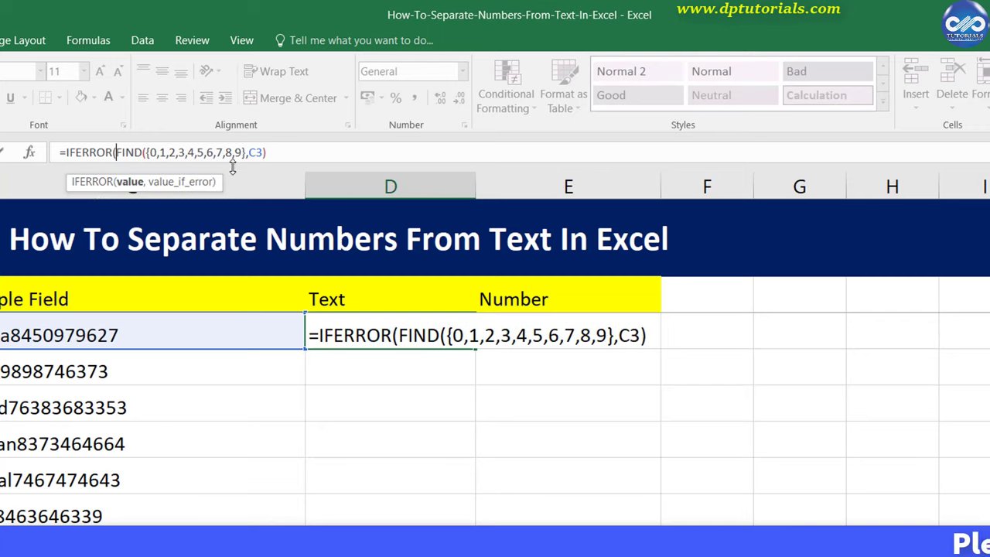
type(")")
left_click(286, 153)
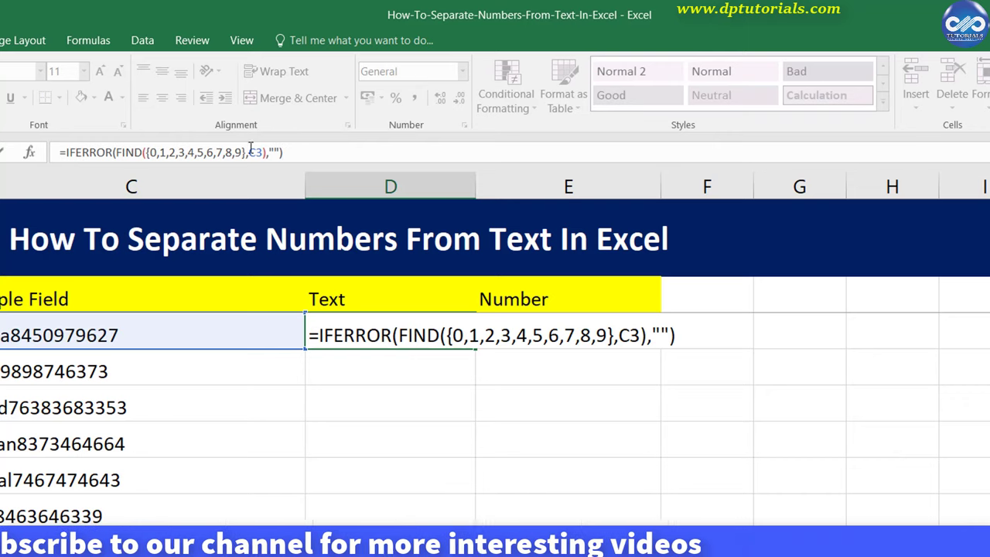
left_click(69, 152)
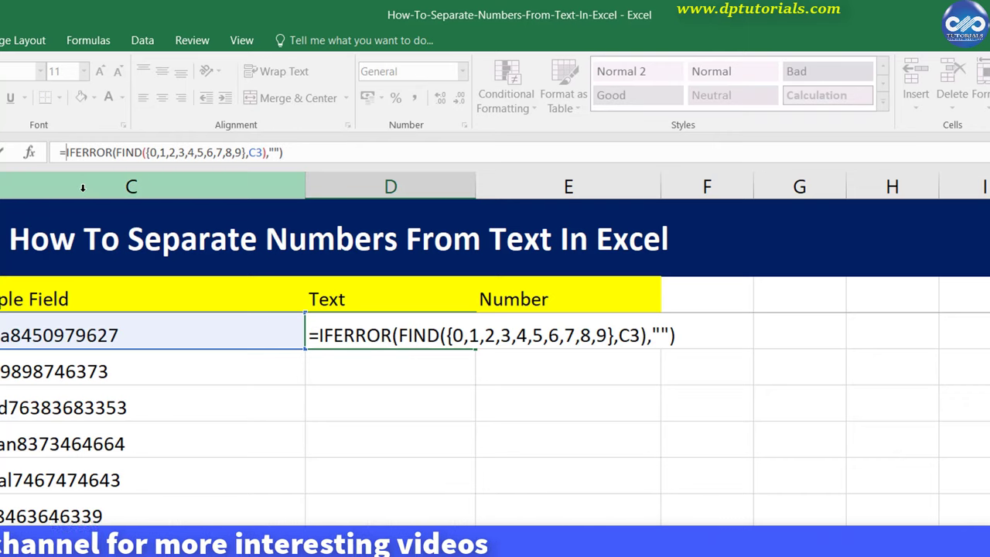
Complete the D3 formula as =LEFT(C3,MIN(IFERROR(FIND(...),""))-1)
type("MIN")
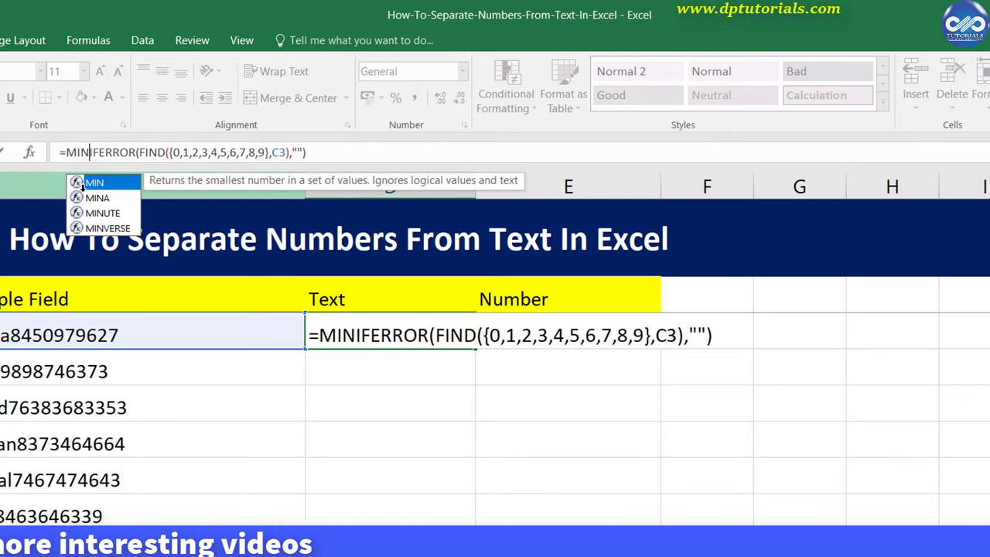
type("(")
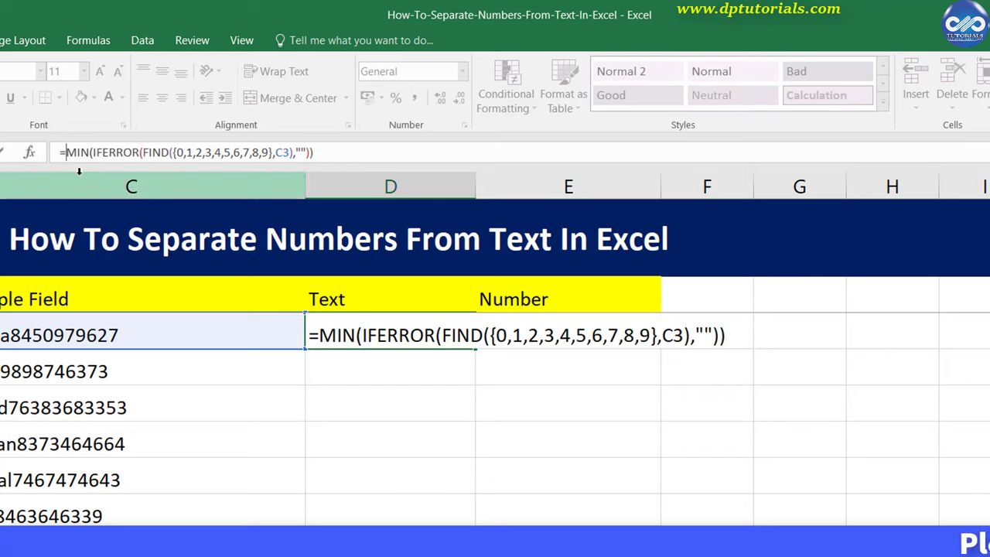
type("LEF")
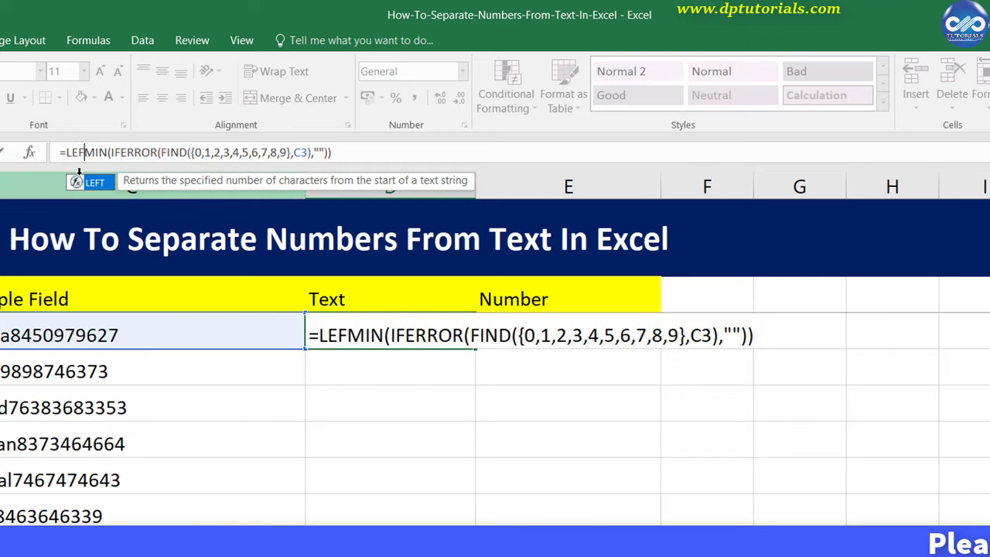
type("T")
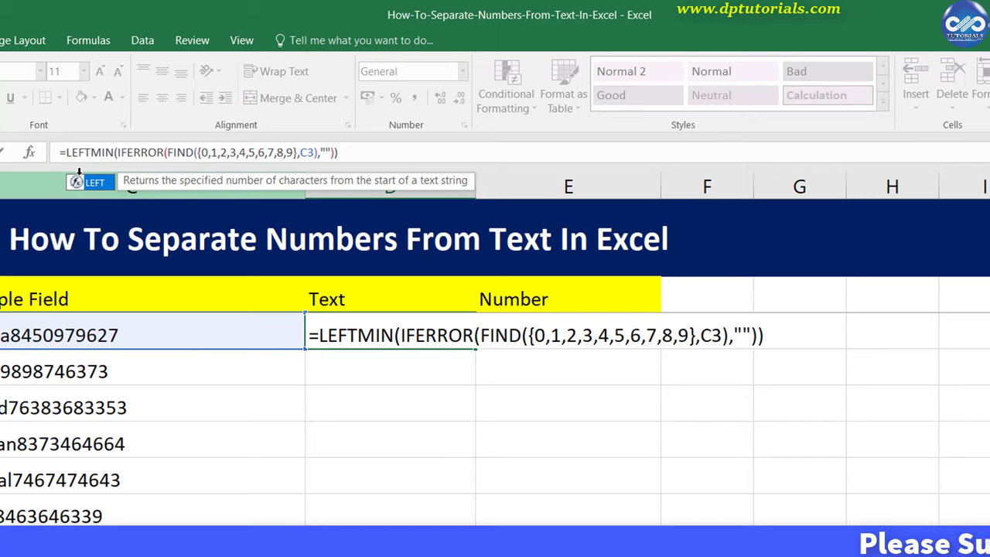
type("(")
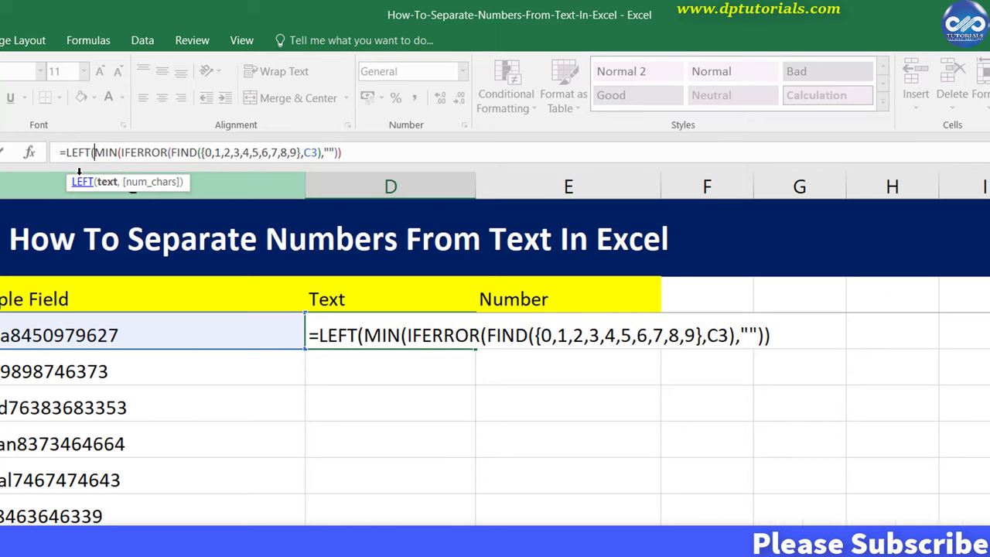
type("C3")
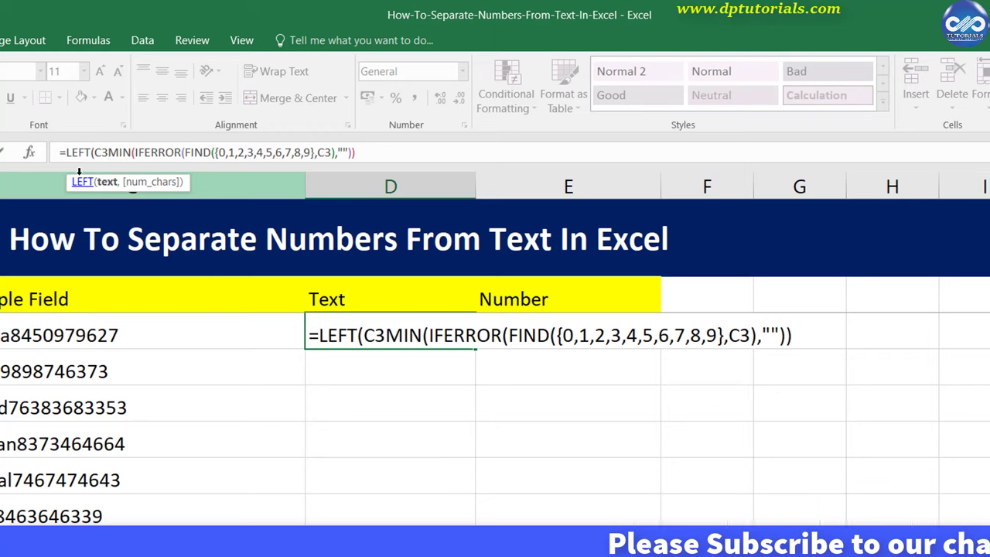
type(",")
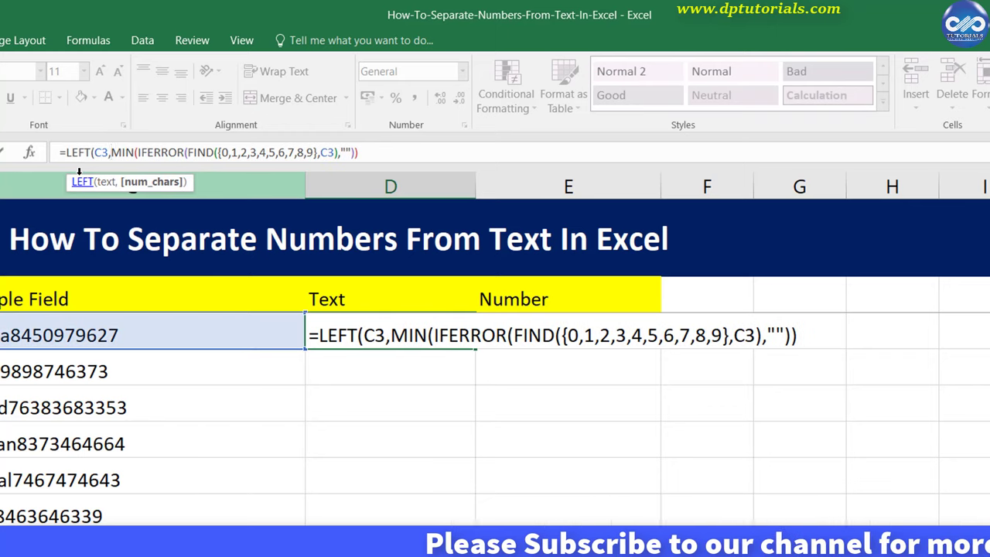
left_click(378, 155)
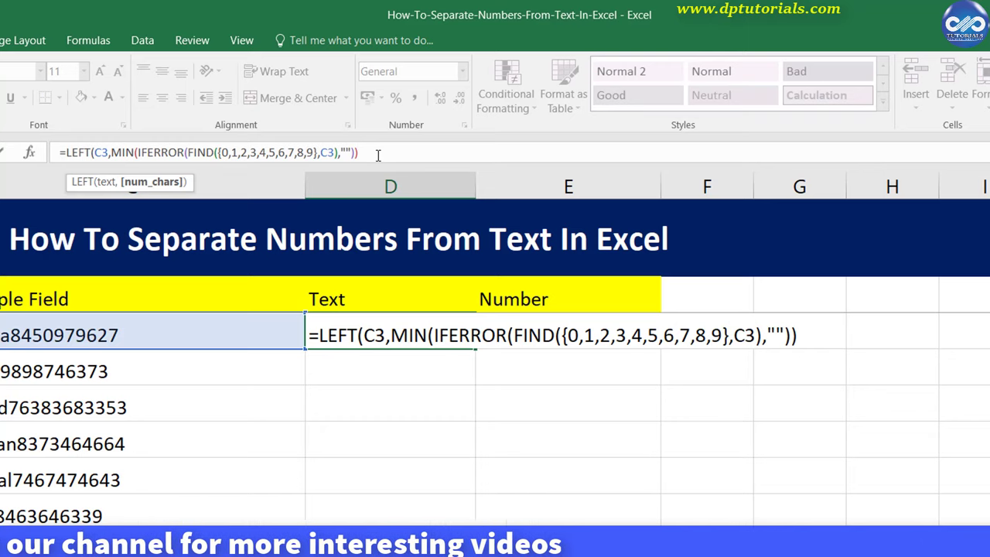
type("-1")
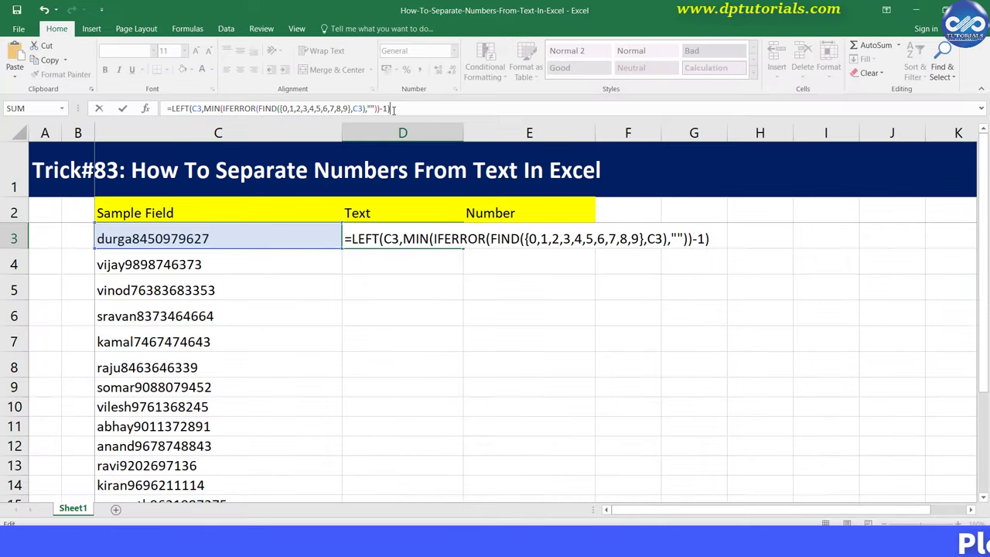
Commit D3 as an array formula and enter =SUBSTITUTE(C3,D3,"") in E3
key("ctrl+shift+Return")
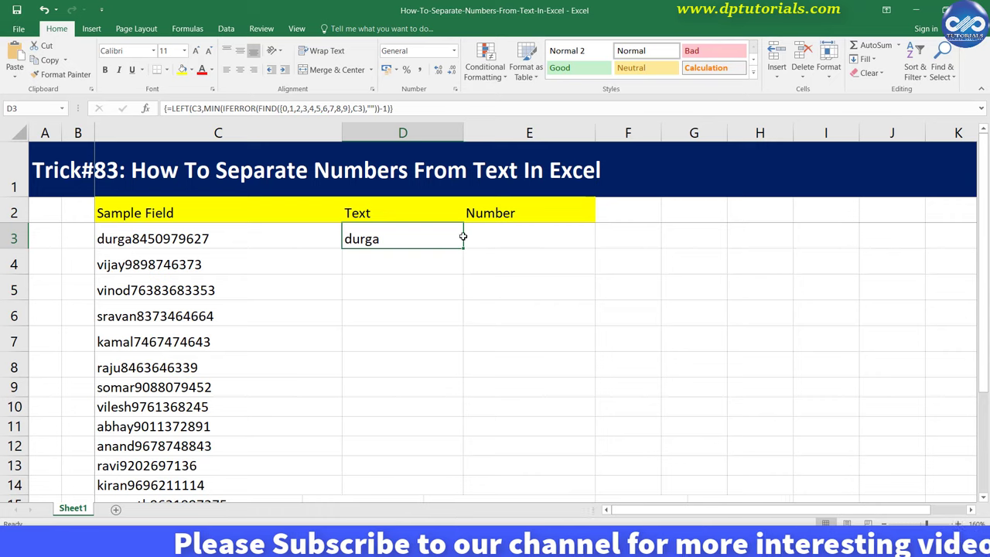
left_click(521, 238)
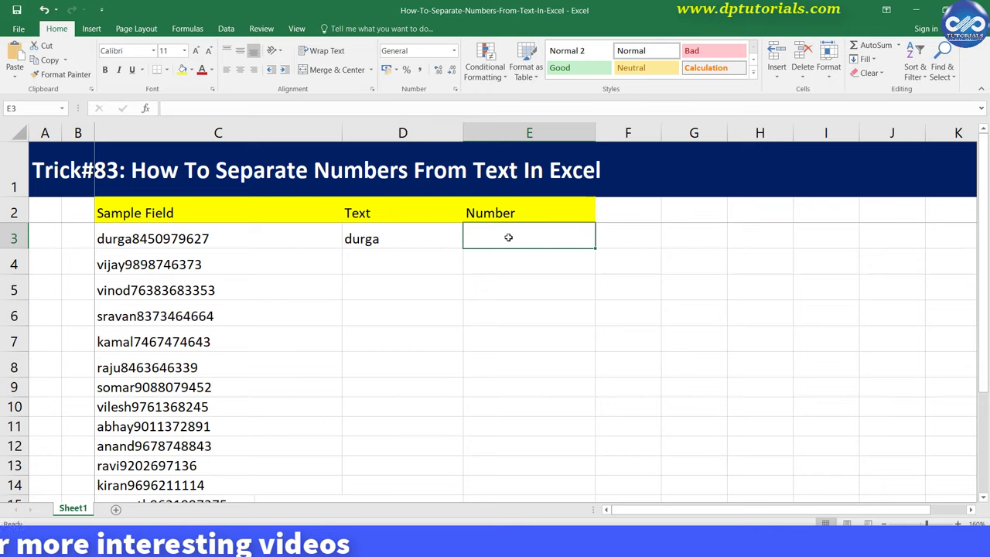
type("=SUBS")
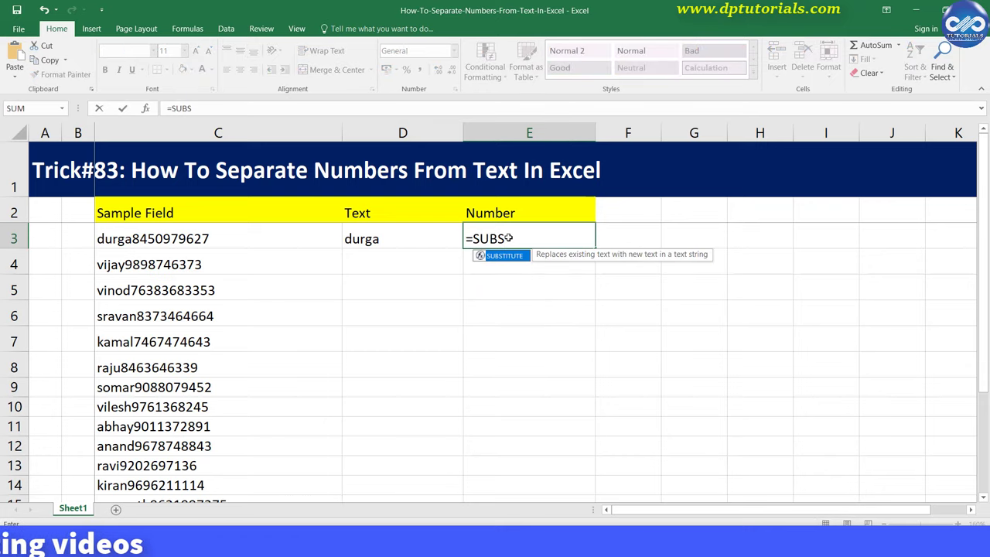
key("Tab")
left_click(307, 234)
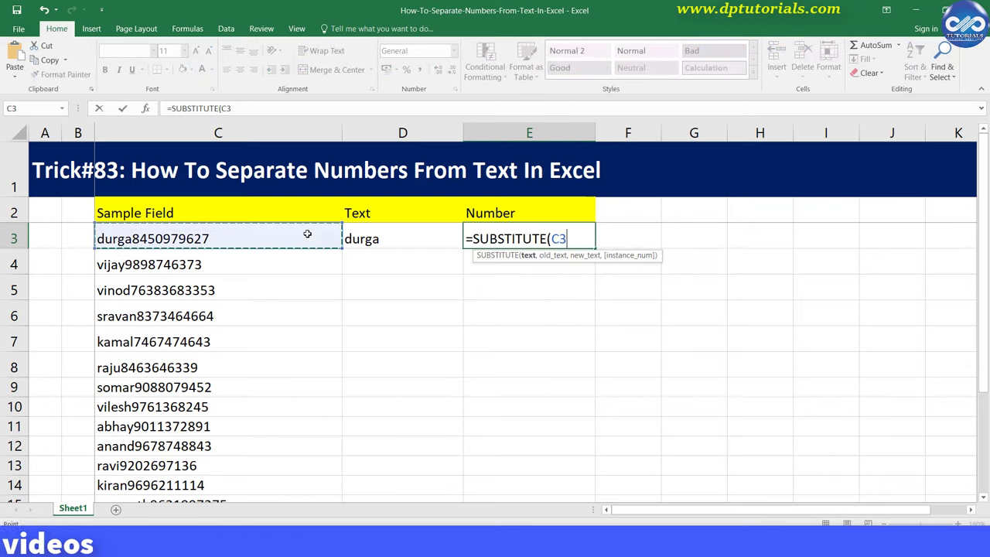
type(",")
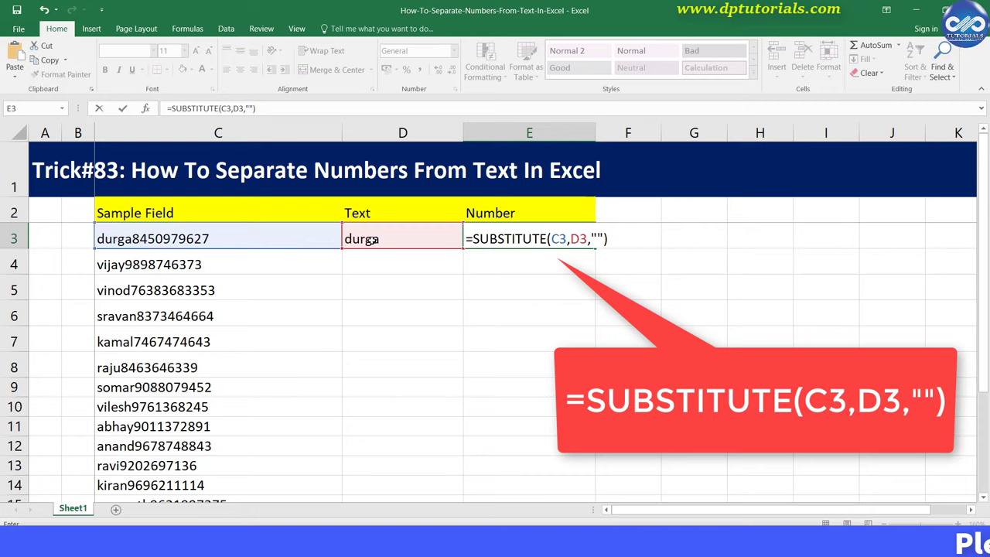
key("Return")
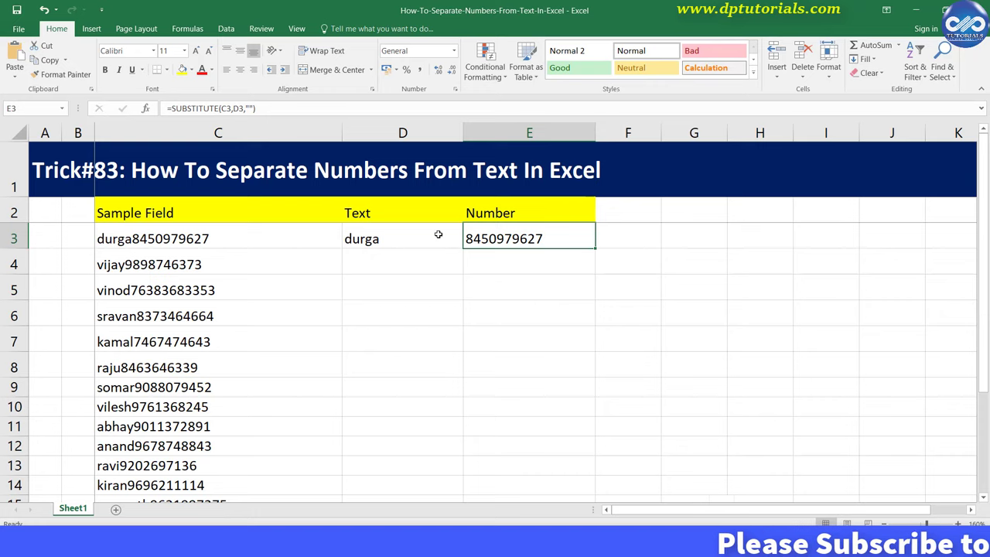
Fill D3:E3 down to row 18 and scroll through the split names and numbers
mouse_move(438, 234)
left_mouse_down()
mouse_move(537, 243)
mouse_move(588, 353)
mouse_move(578, 461)
left_mouse_up()
scroll(485, 407, "up", 1)
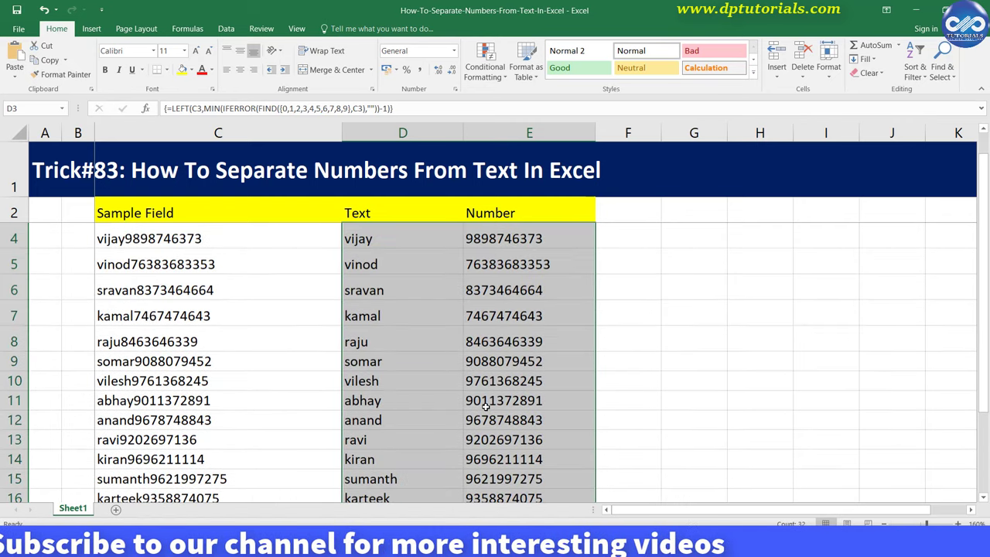
scroll(485, 407, "up", 1)
key("Down")
key("Down")
key("Down")
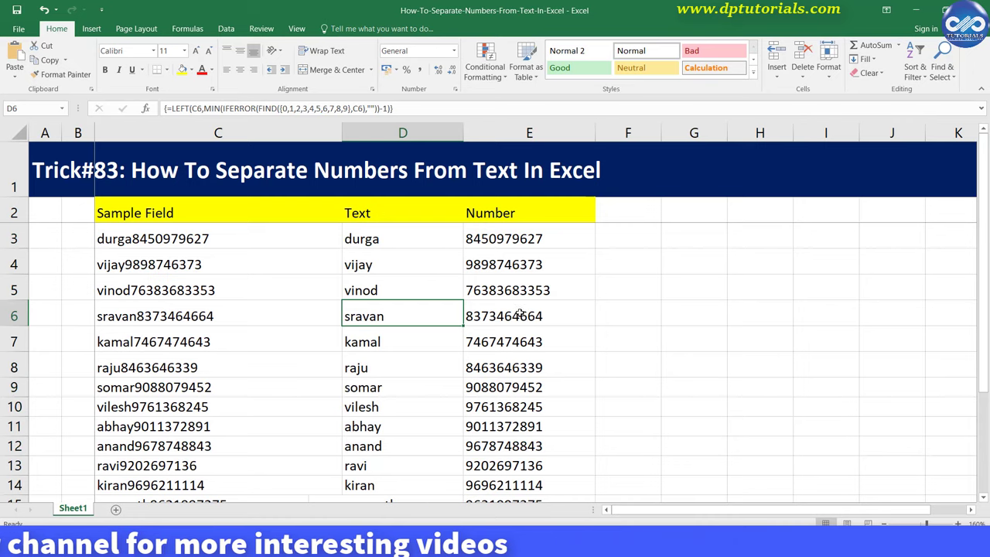
scroll(518, 318, "down", 1)
scroll(515, 331, "down", 1)
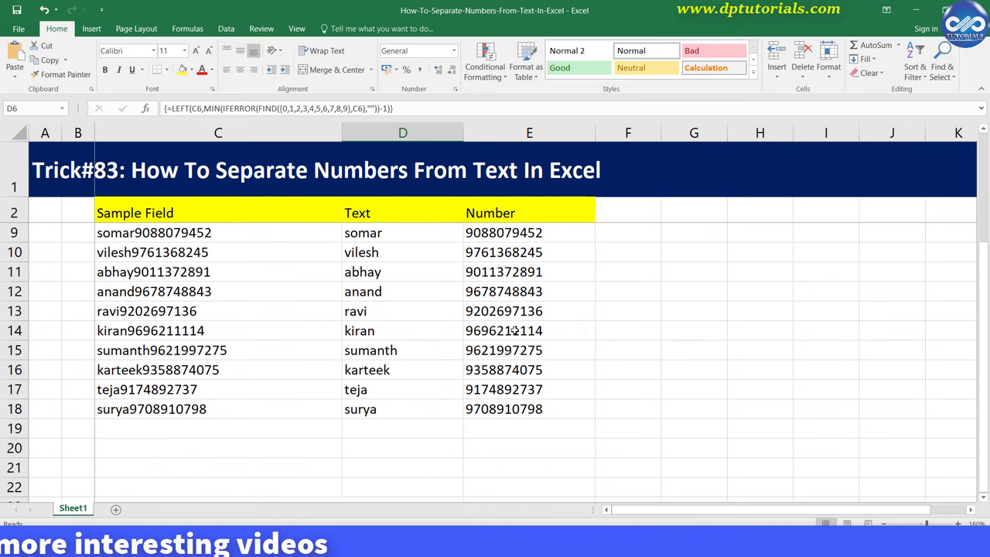
scroll(515, 330, "up", 2)
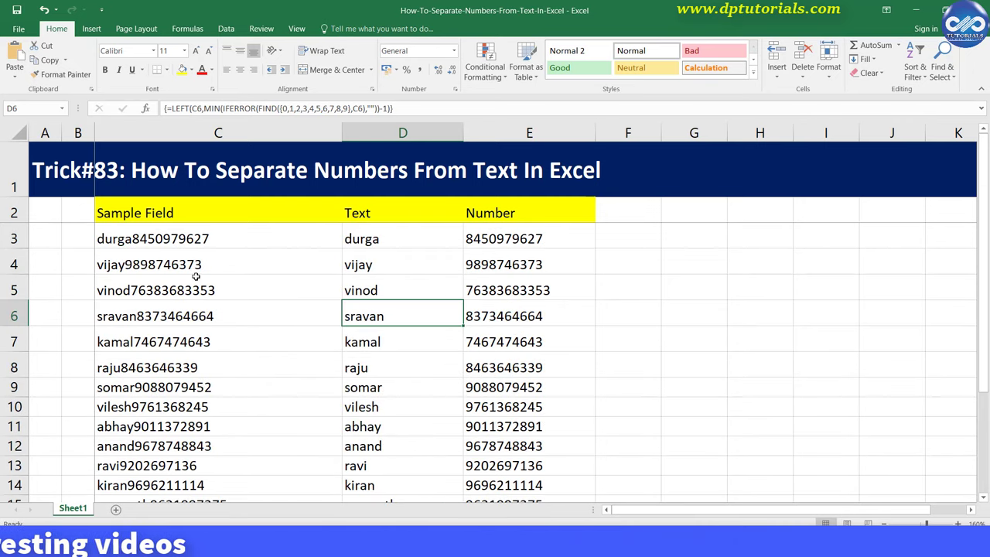